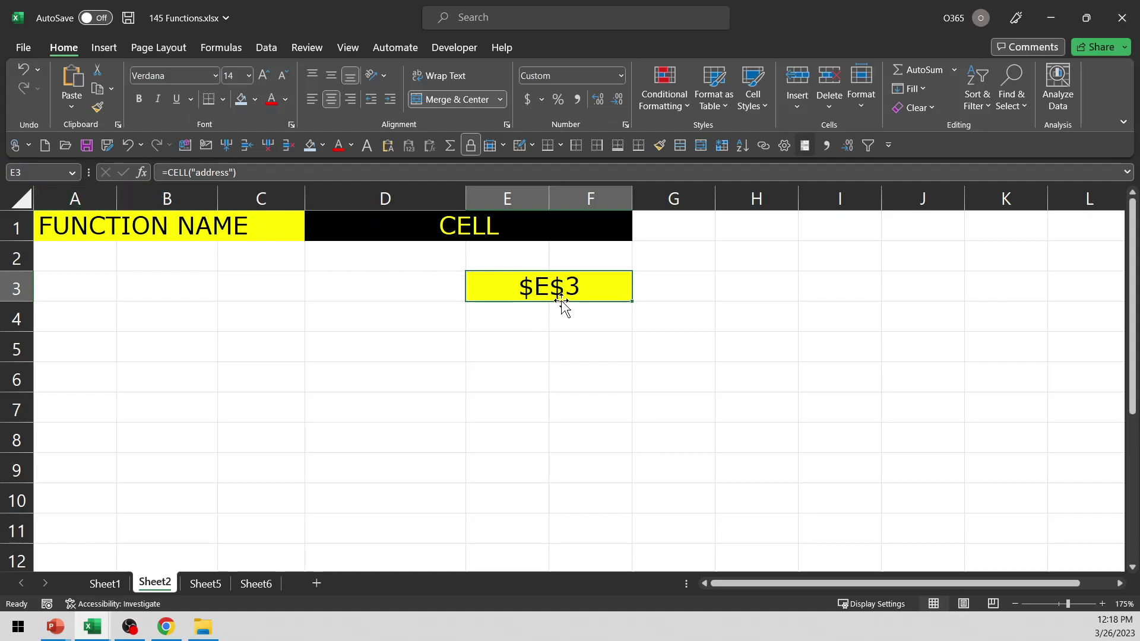
Add A1 as the reference argument of the CELL "address" formula in E3
{"action": "key", "text": "F2"}
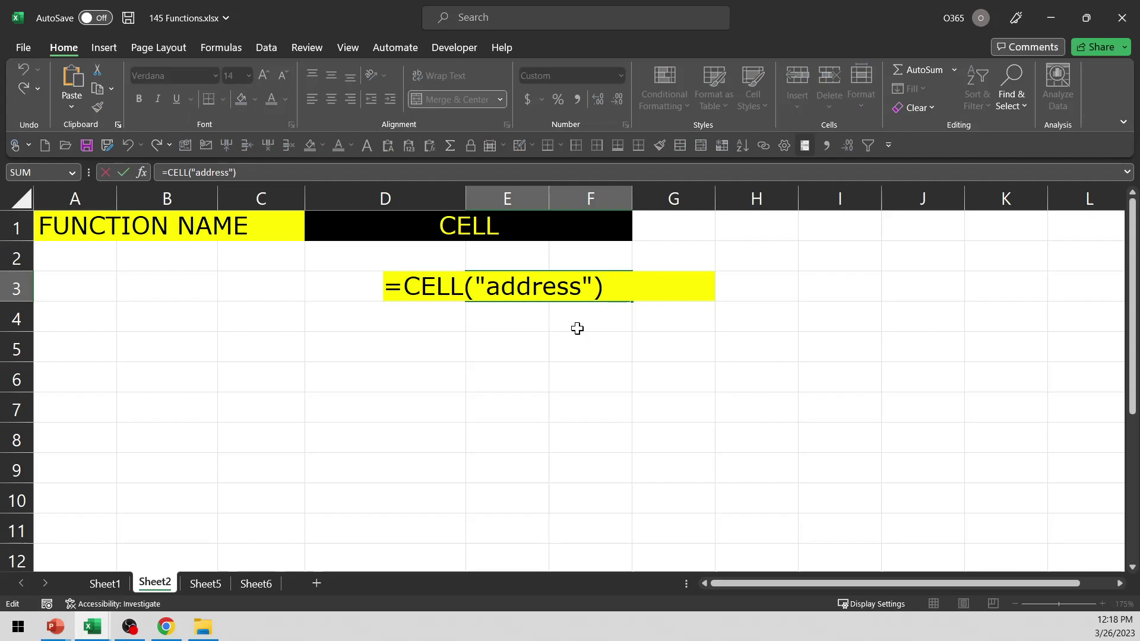
{"action": "key", "text": "Left"}
{"action": "type", "text": ","}
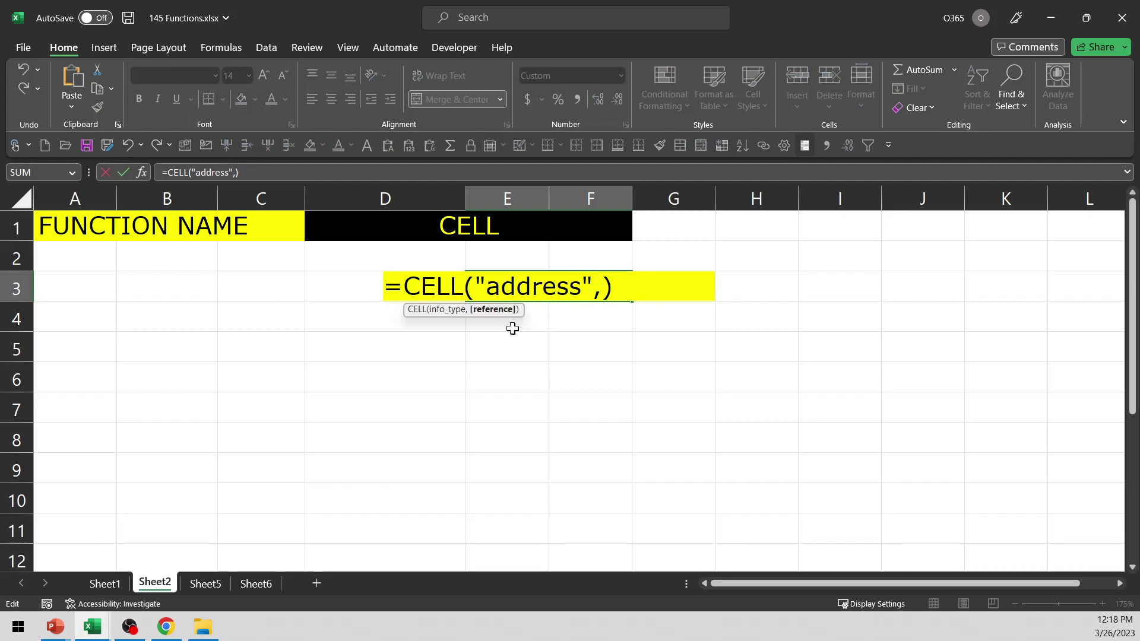
{"action": "type", "text": "a1"}
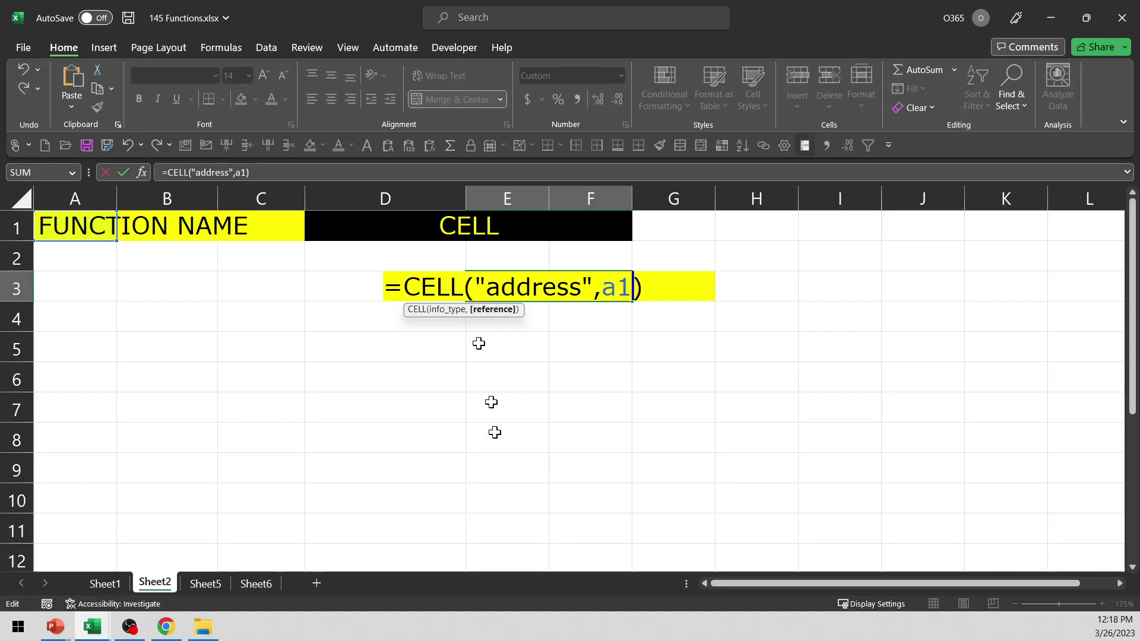
{"action": "key", "text": "Return"}
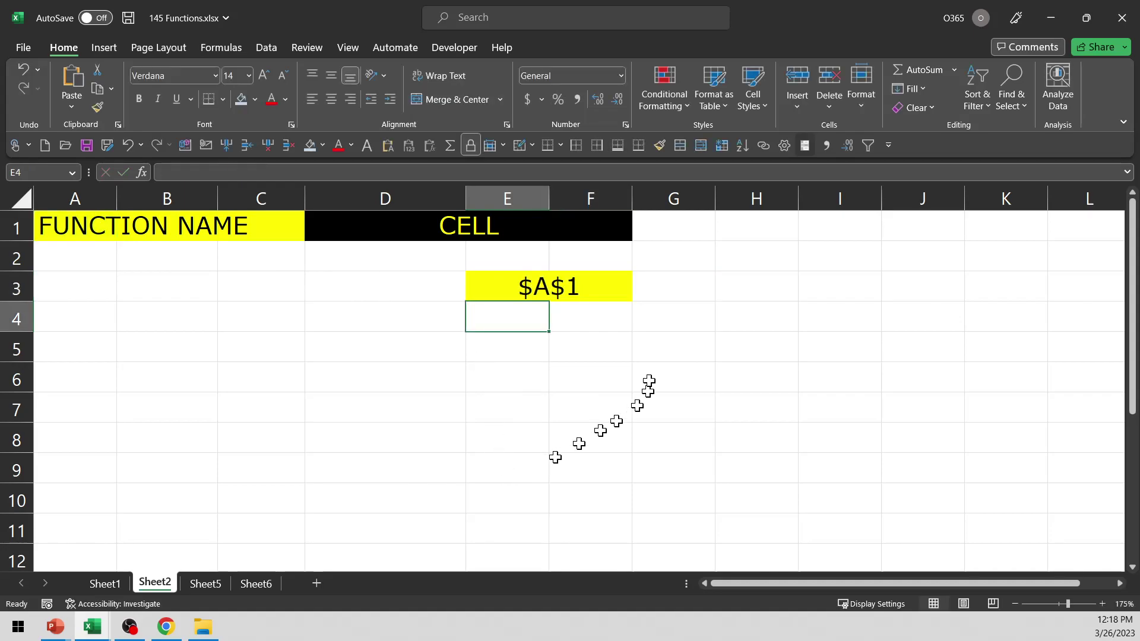
Change the reference in E3's CELL "address" formula to cell E2 on Sheet6
{"action": "left_click", "coordinate": [604, 293]}
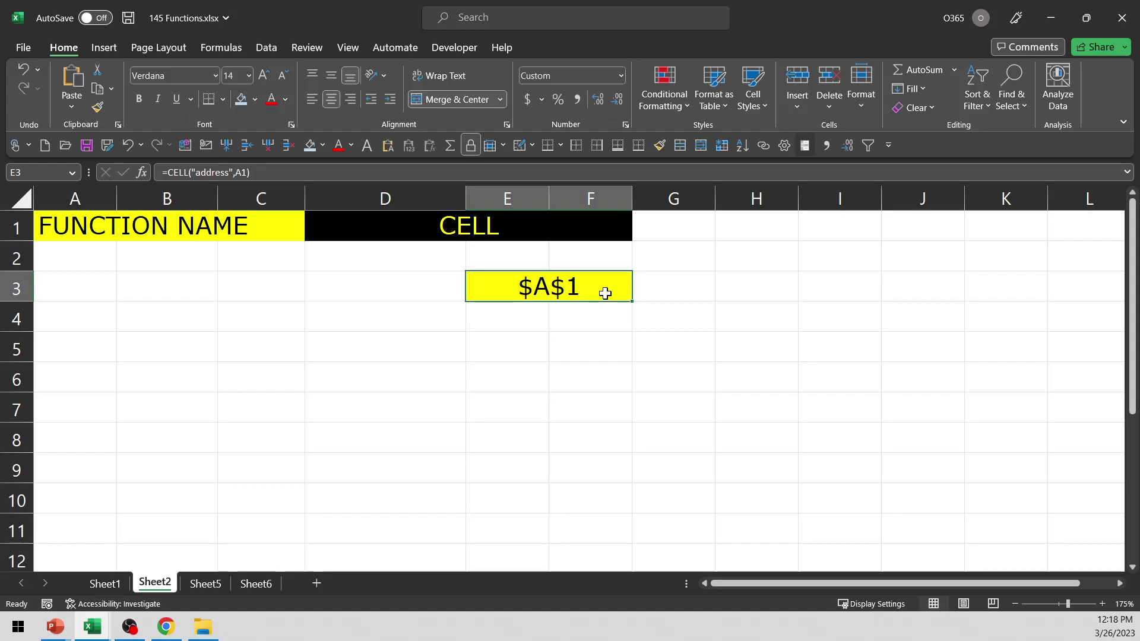
{"action": "key", "text": "F2"}
{"action": "double_click", "coordinate": [605, 293]}
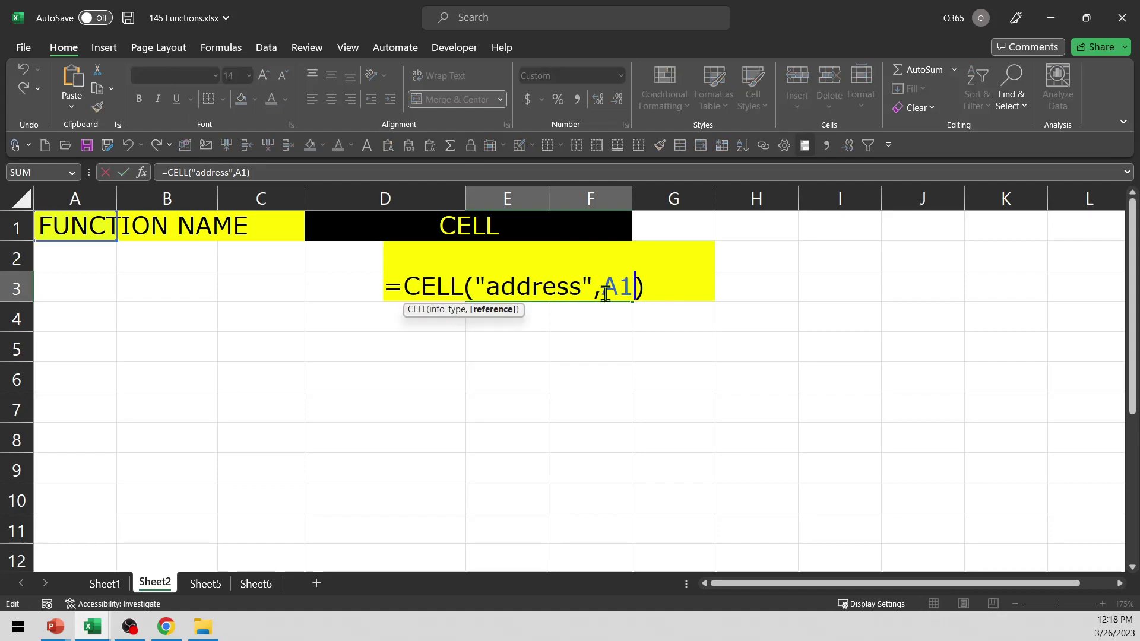
{"action": "key", "text": "Delete"}
{"action": "key", "text": "Down"}
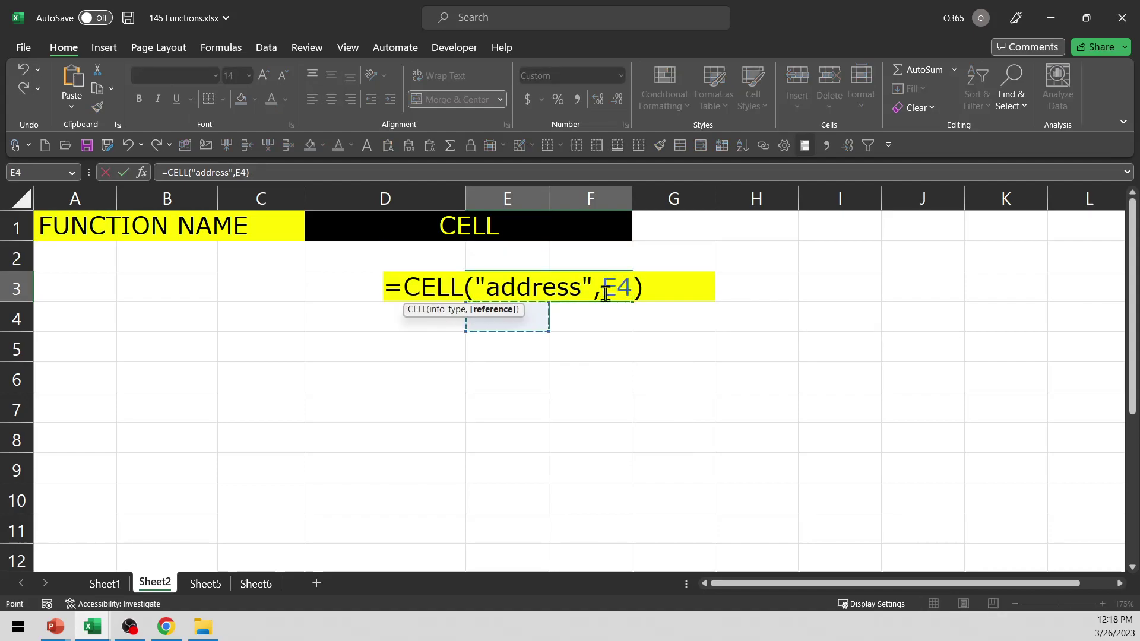
{"action": "key", "text": "ctrl+Page_Down"}
{"action": "key", "text": "ctrl+Page_Down"}
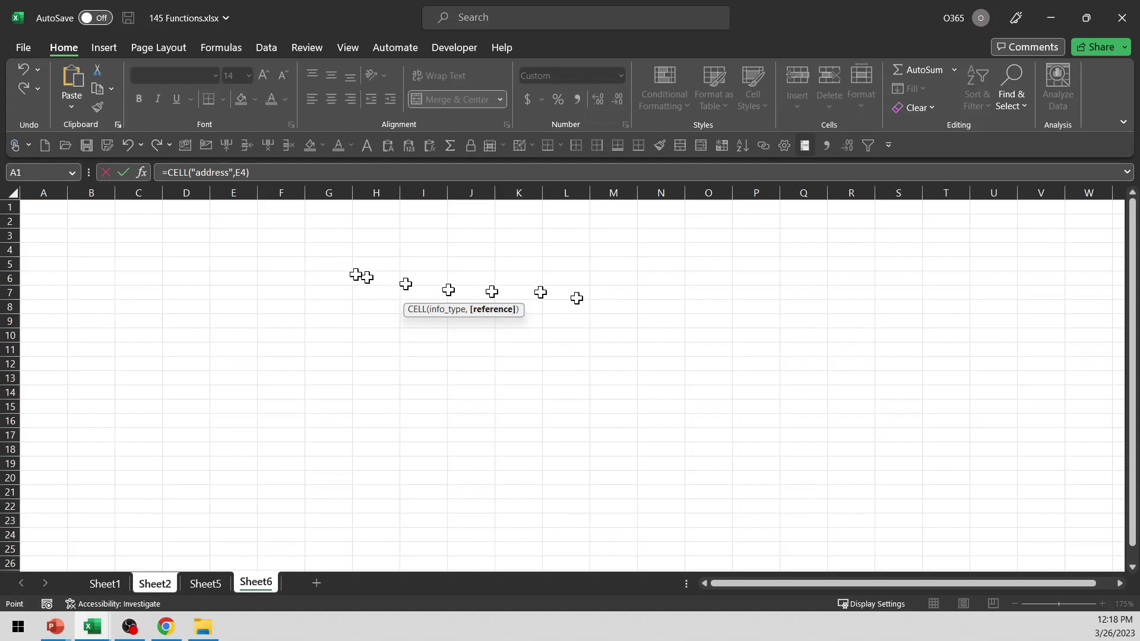
{"action": "left_click", "coordinate": [252, 224]}
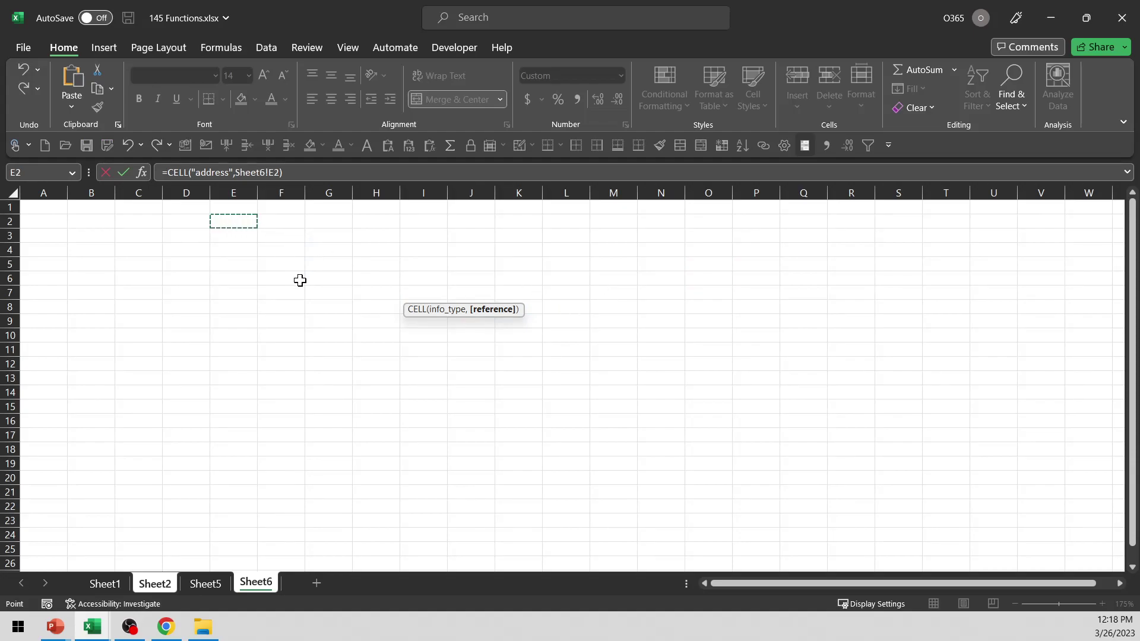
{"action": "key", "text": "Return"}
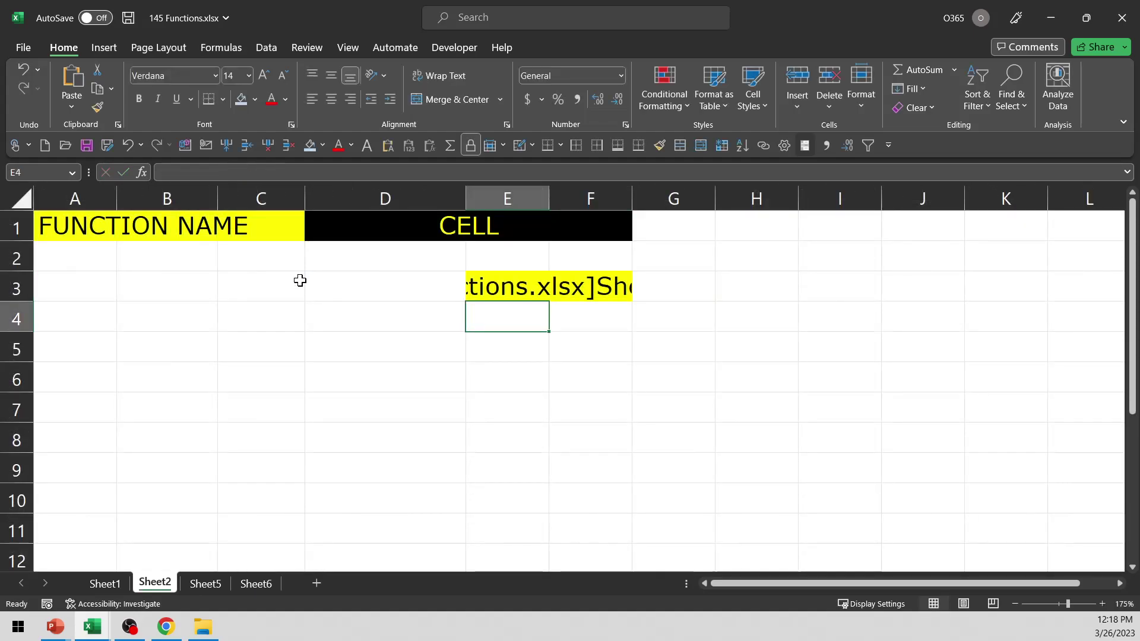
Left-align the formula result in E3 and unmerge the cell so the full address can spill across row 3
{"action": "left_click", "coordinate": [540, 288]}
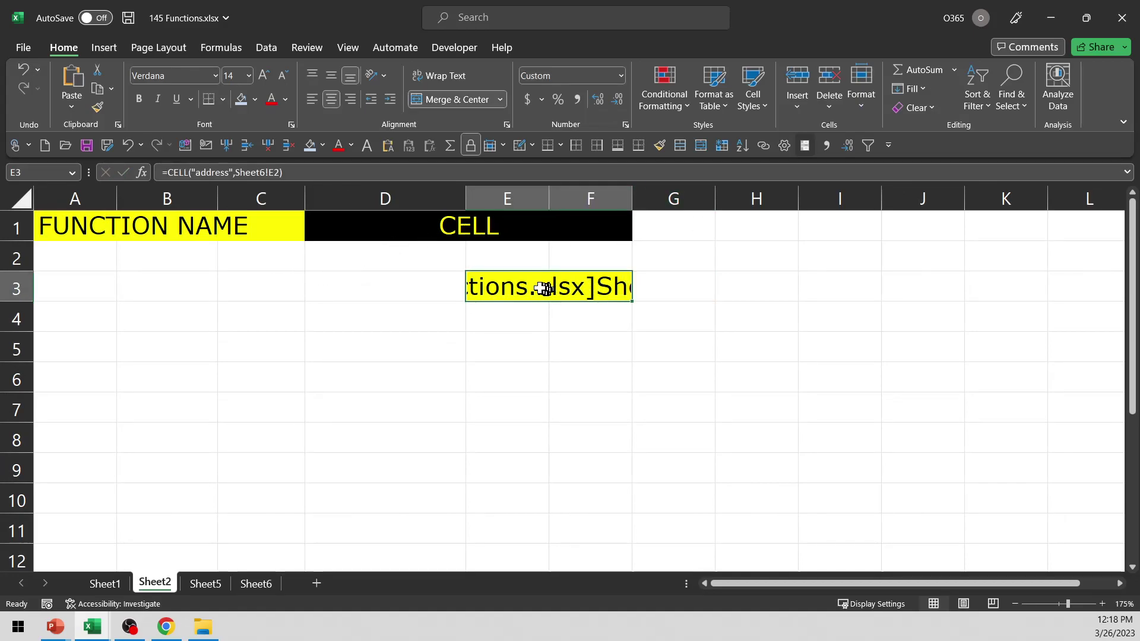
{"action": "left_click", "coordinate": [312, 100]}
{"action": "left_click_drag", "start_coordinate": [521, 287], "coordinate": [1057, 292]}
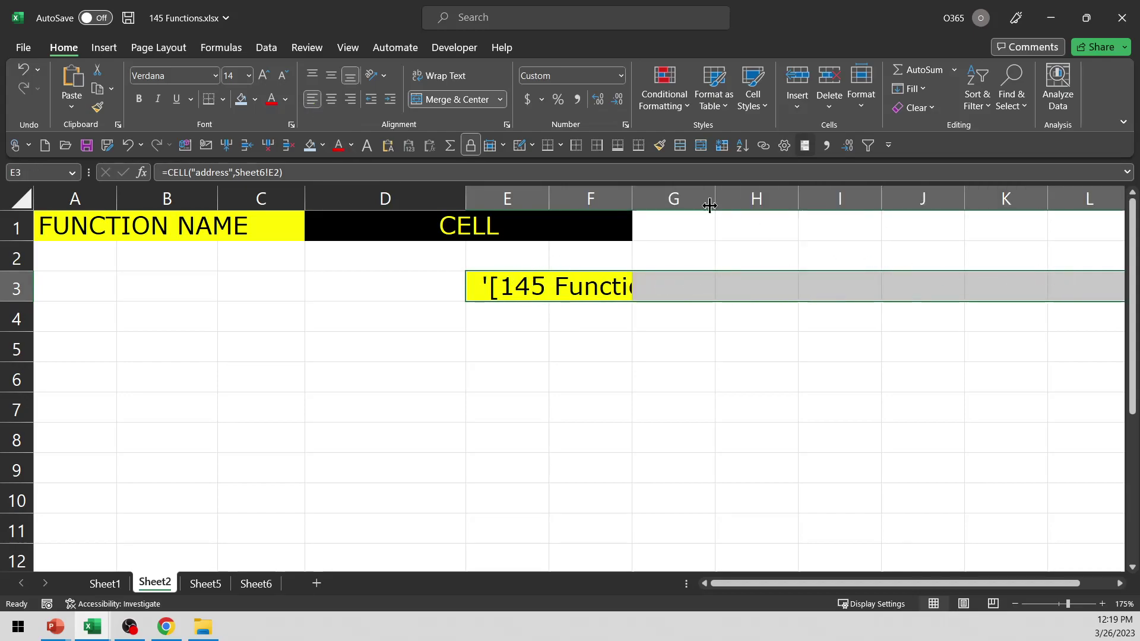
{"action": "left_click", "coordinate": [454, 100]}
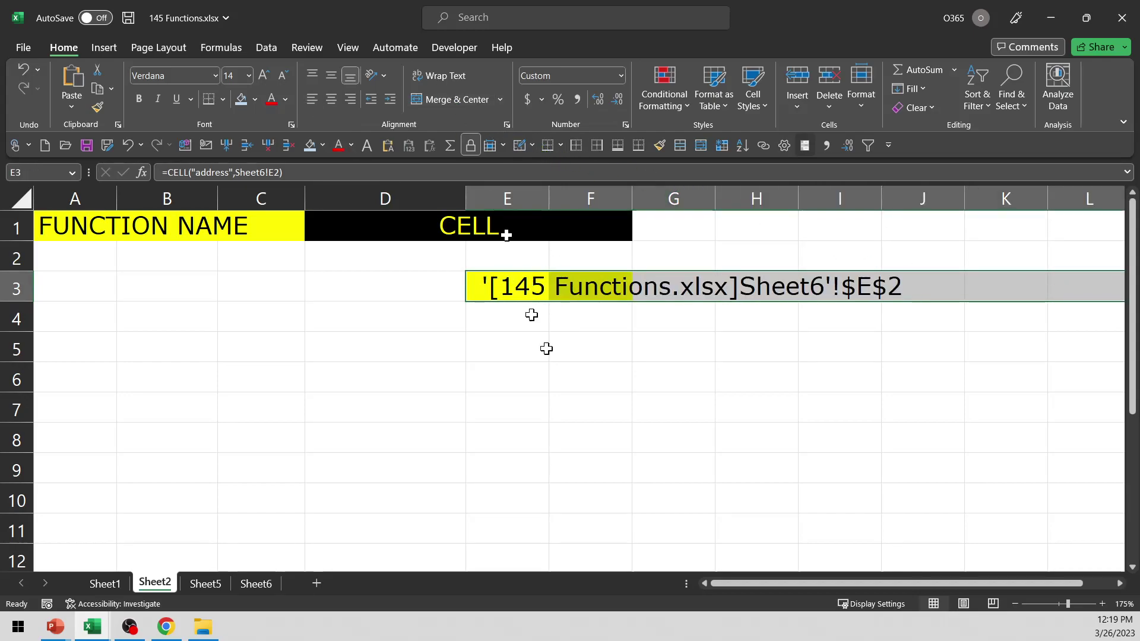
{"action": "left_click", "coordinate": [551, 374]}
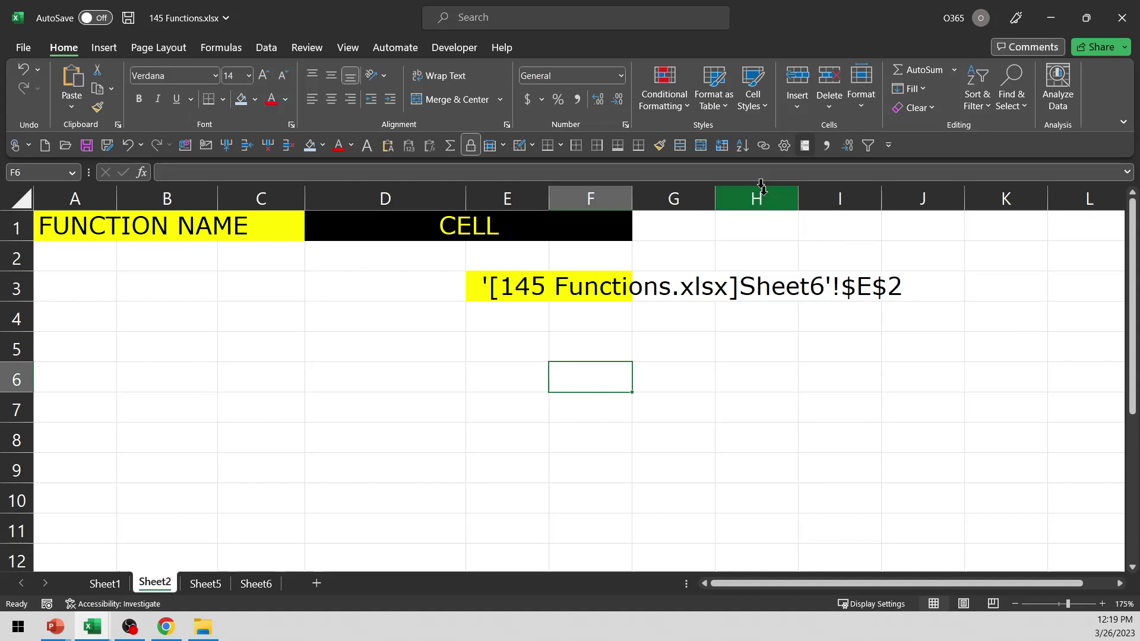
Replace the reference in E3's CELL formula with cell F4 on Sheet1 of the open workbook Temporary File.xlsx
{"action": "left_click", "coordinate": [576, 293]}
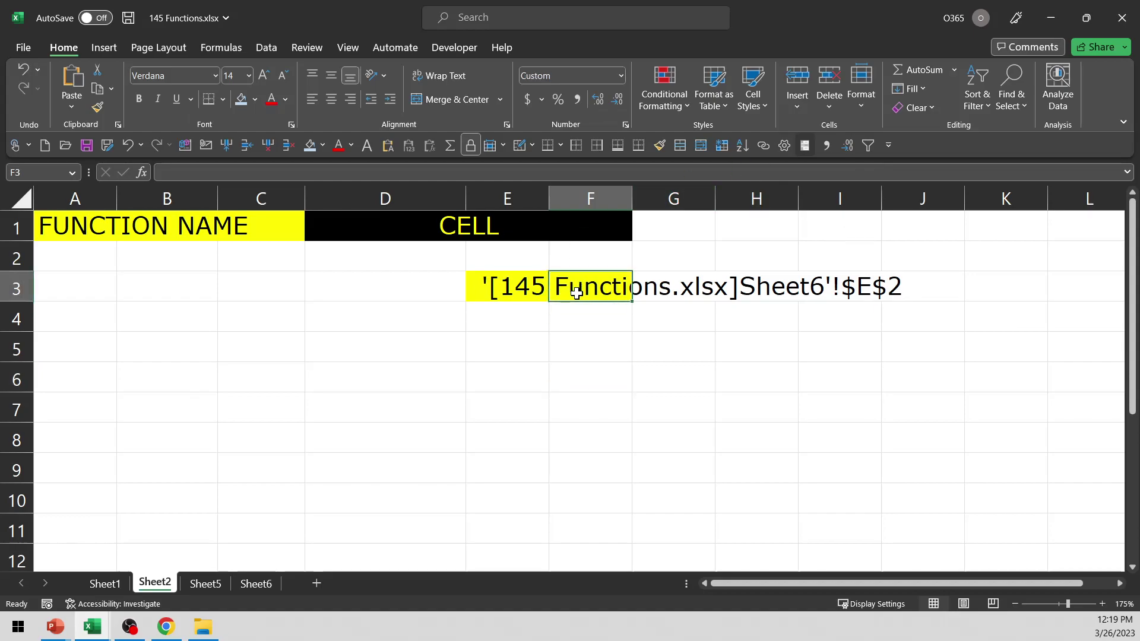
{"action": "left_click", "coordinate": [536, 291]}
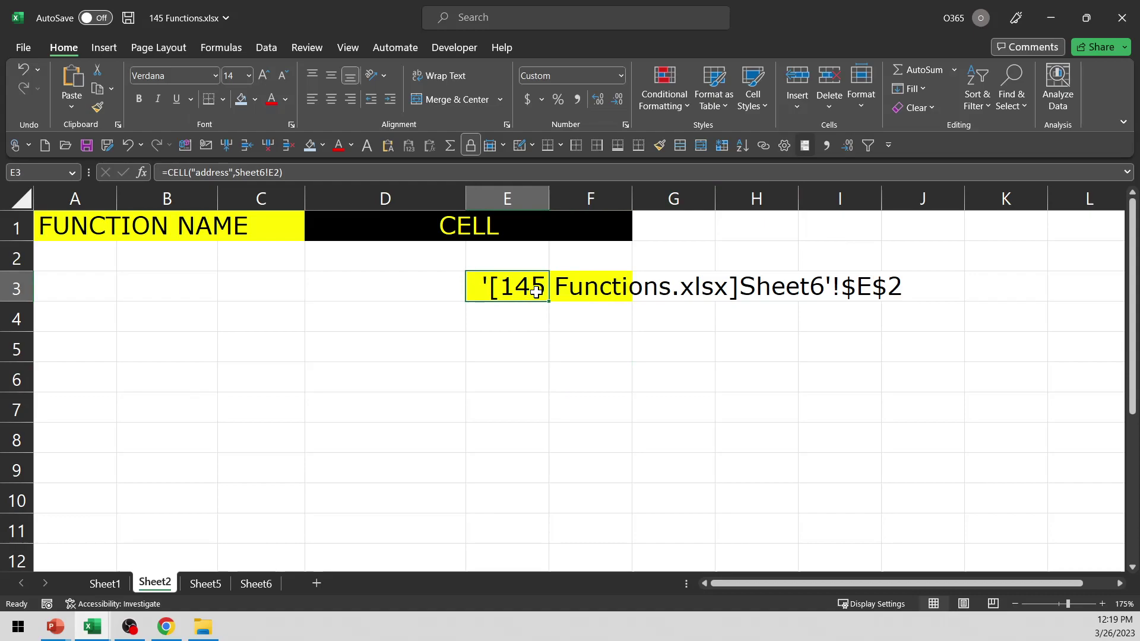
{"action": "double_click", "coordinate": [536, 291]}
{"action": "key", "text": "Left"}
{"action": "key", "text": "BackSpace"}
{"action": "key", "text": "BackSpace"}
{"action": "key", "text": "BackSpace"}
{"action": "key", "text": "BackSpace"}
{"action": "key", "text": "BackSpace"}
{"action": "key", "text": "BackSpace"}
{"action": "key", "text": "BackSpace"}
{"action": "key", "text": "BackSpace"}
{"action": "key", "text": "BackSpace"}
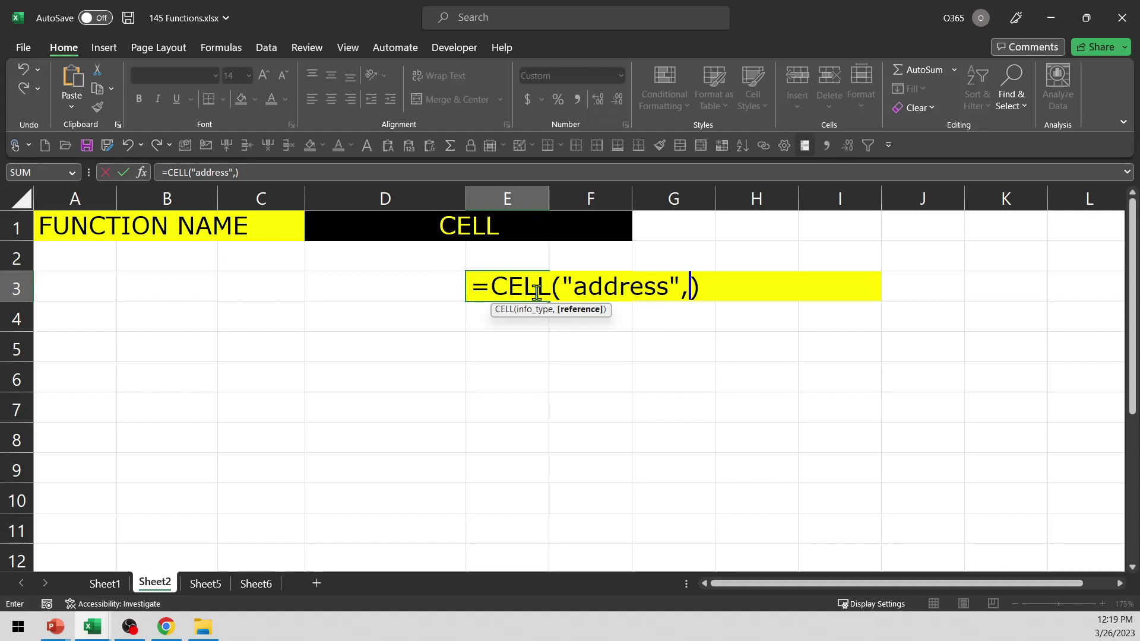
{"action": "key", "text": "Down"}
{"action": "key", "text": "alt+Tab"}
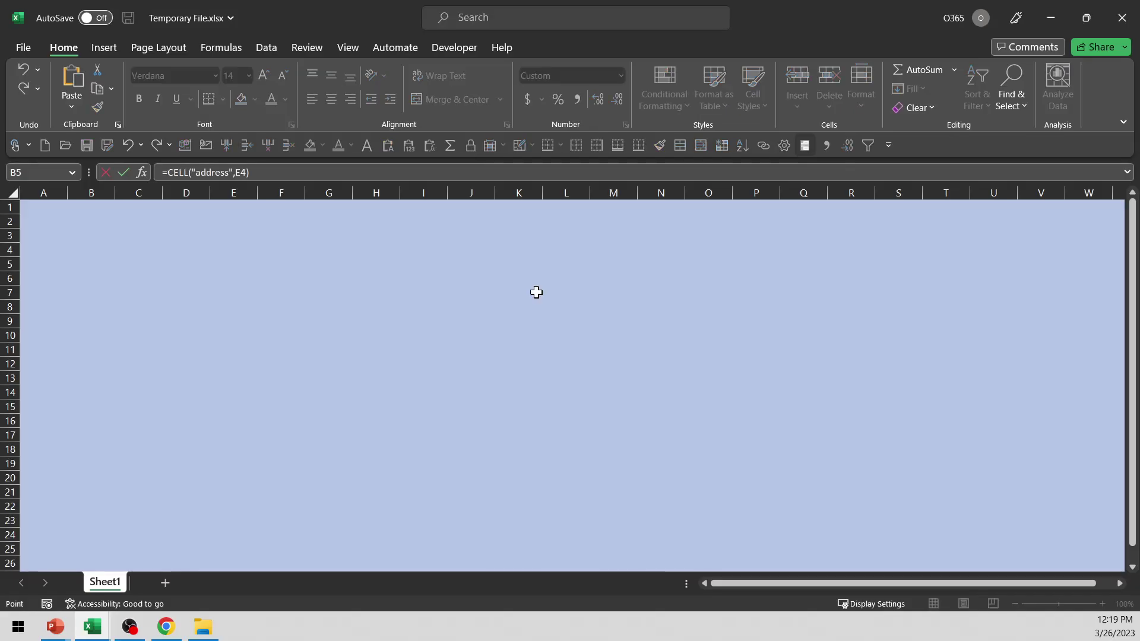
{"action": "left_click", "coordinate": [277, 248]}
{"action": "key", "text": "Return"}
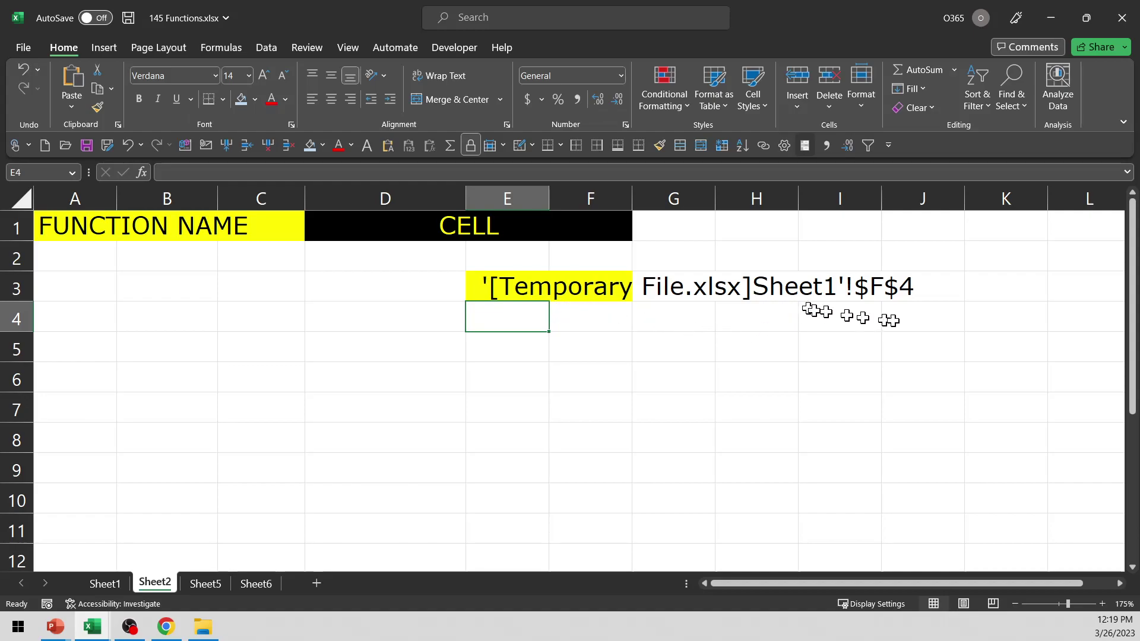
Change the info type in E3's CELL formula to "col", keeping the external workbook reference
{"action": "left_click", "coordinate": [581, 286]}
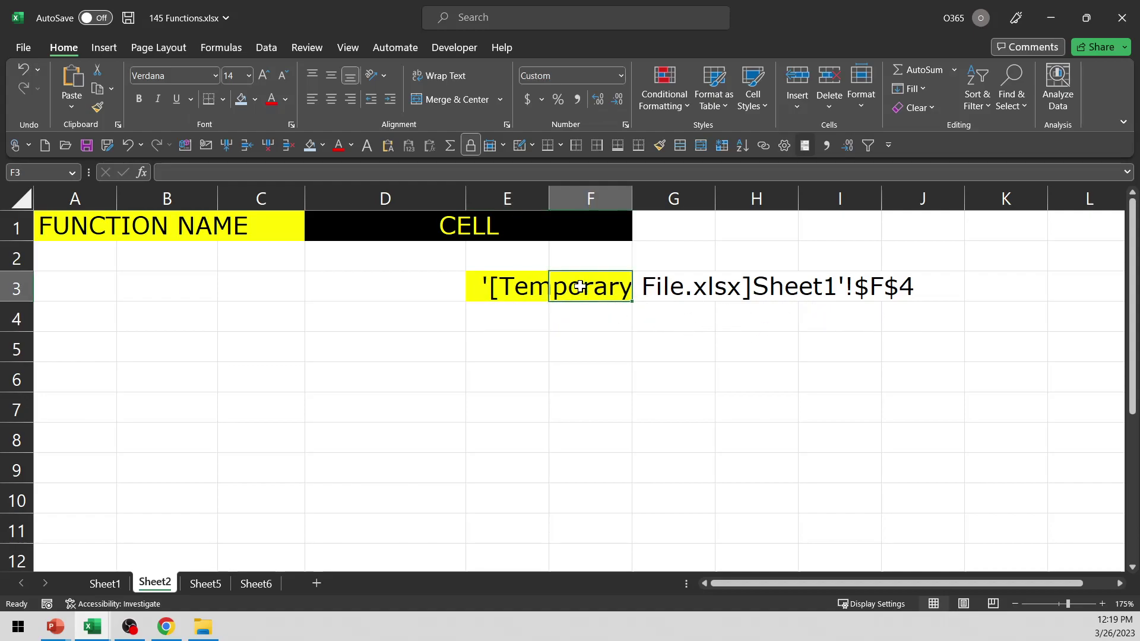
{"action": "left_click", "coordinate": [529, 288]}
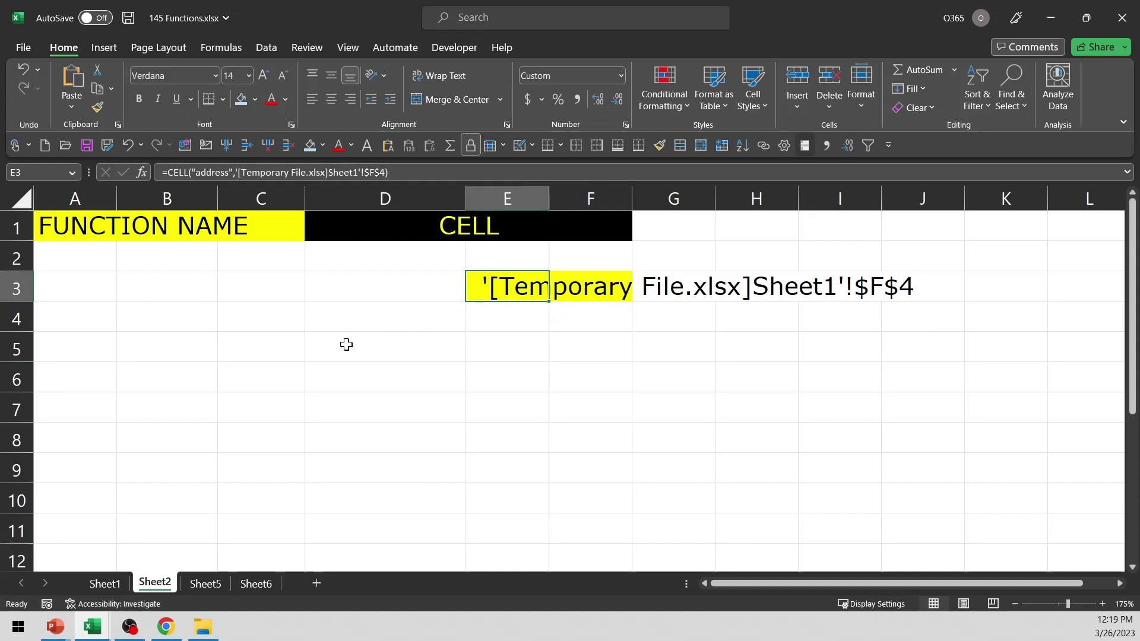
{"action": "key", "text": "F2"}
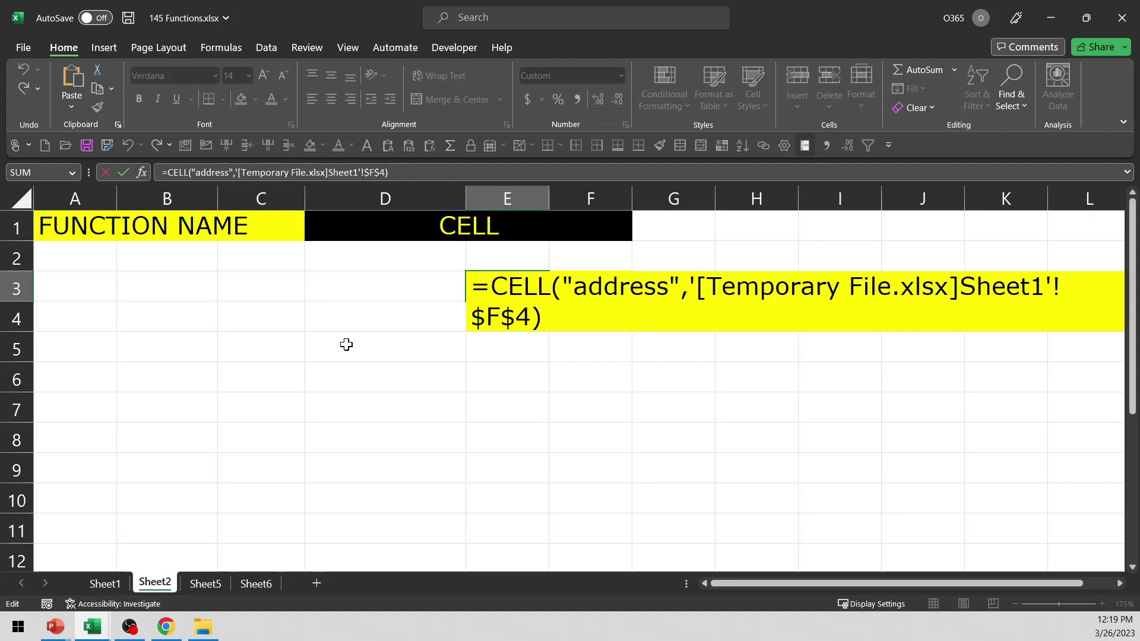
{"action": "key", "text": "Up"}
{"action": "key", "text": "Right"}
{"action": "key", "text": "shift+Right"}
{"action": "key", "text": "shift+Right"}
{"action": "key", "text": "shift+Right"}
{"action": "key", "text": "shift+Right"}
{"action": "key", "text": "shift+Right"}
{"action": "key", "text": "shift+Right"}
{"action": "key", "text": "shift+Right"}
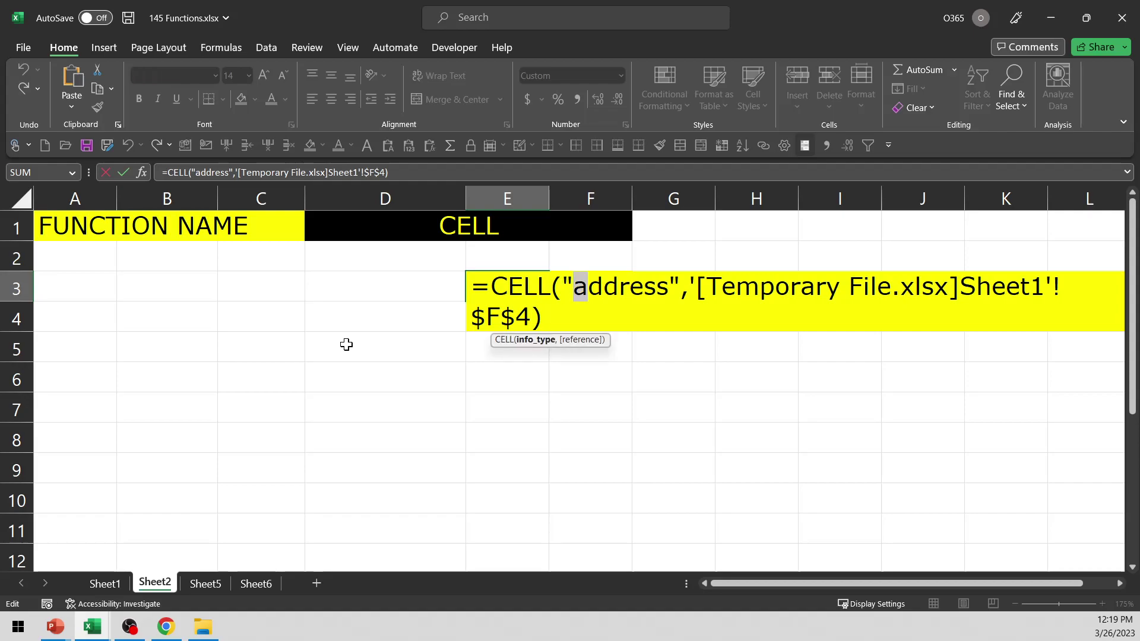
{"action": "type", "text": "col"}
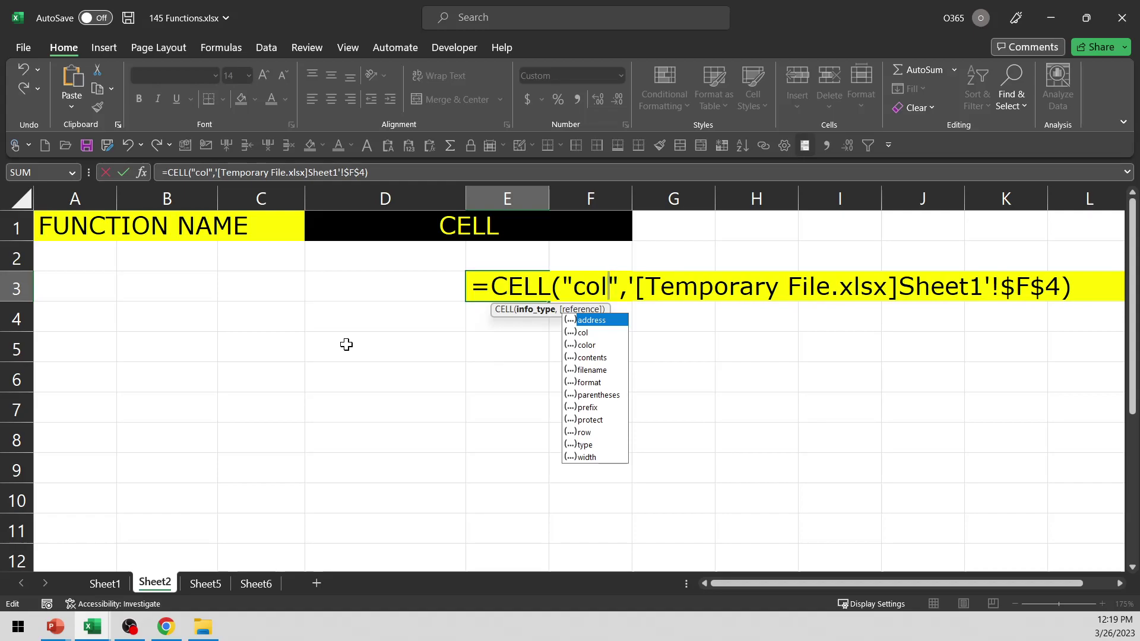
{"action": "key", "text": "Return"}
{"action": "key", "text": "Up"}
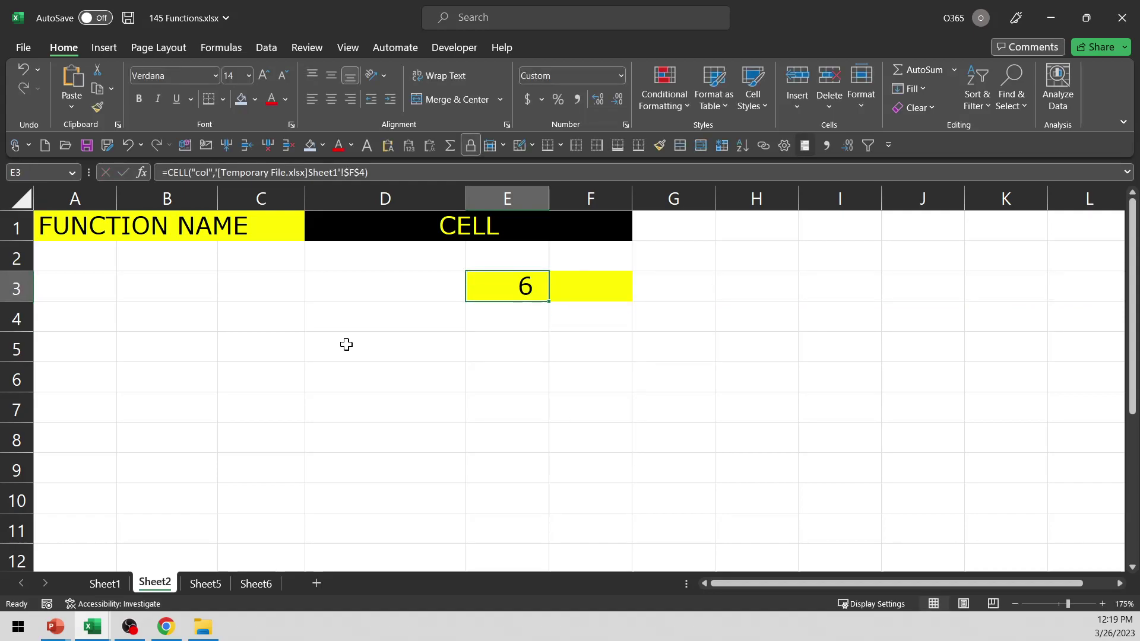
Remove the external workbook reference from E3 so the formula reads =CELL("col")
{"action": "key", "text": "F2"}
{"action": "key", "text": "Left"}
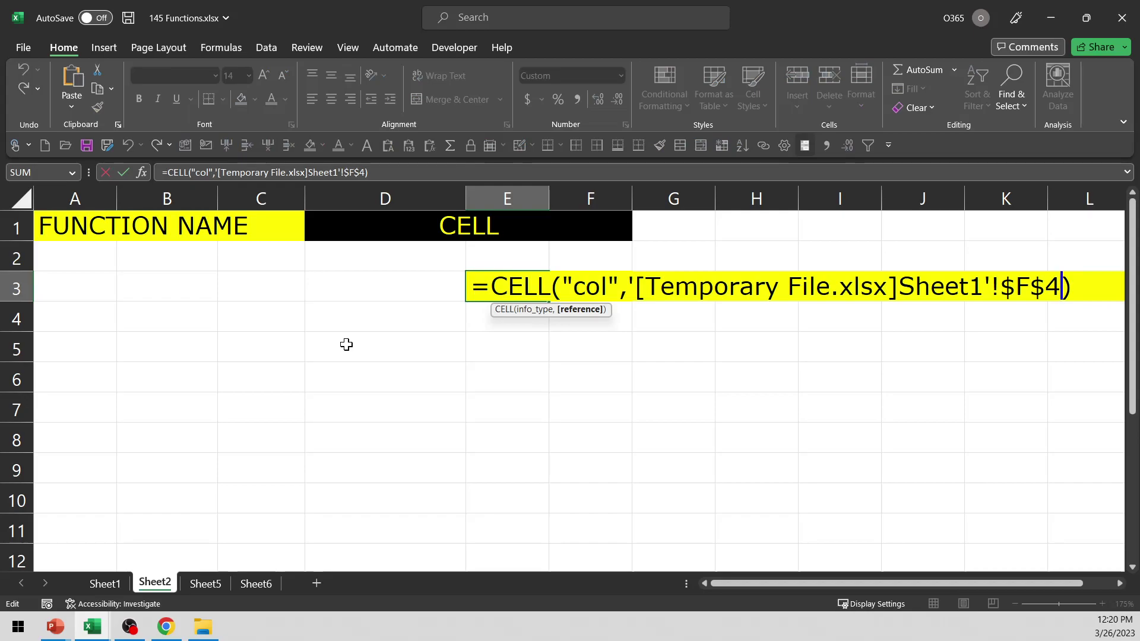
{"action": "key", "text": "shift+Left"}
{"action": "key", "text": "shift+Left"}
{"action": "key", "text": "shift+Left"}
{"action": "key", "text": "shift+Left"}
{"action": "key", "text": "shift+Left"}
{"action": "key", "text": "shift+Left"}
{"action": "key", "text": "shift+Left"}
{"action": "key", "text": "shift+Left"}
{"action": "key", "text": "shift+Left"}
{"action": "key", "text": "shift+Left"}
{"action": "key", "text": "shift+Left"}
{"action": "key", "text": "shift+Left"}
{"action": "key", "text": "shift+Left"}
{"action": "key", "text": "shift+Left"}
{"action": "key", "text": "shift+Left"}
{"action": "key", "text": "shift+Left"}
{"action": "key", "text": "shift+Left"}
{"action": "key", "text": "shift+Left"}
{"action": "key", "text": "shift+Left"}
{"action": "key", "text": "shift+Left"}
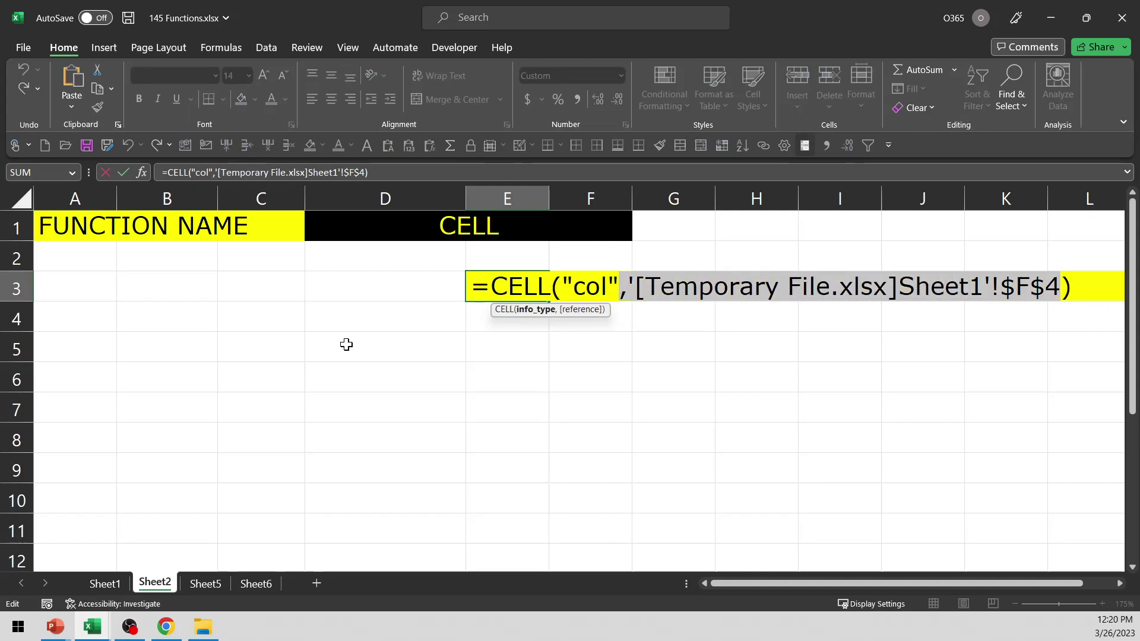
{"action": "key", "text": "shift+Right"}
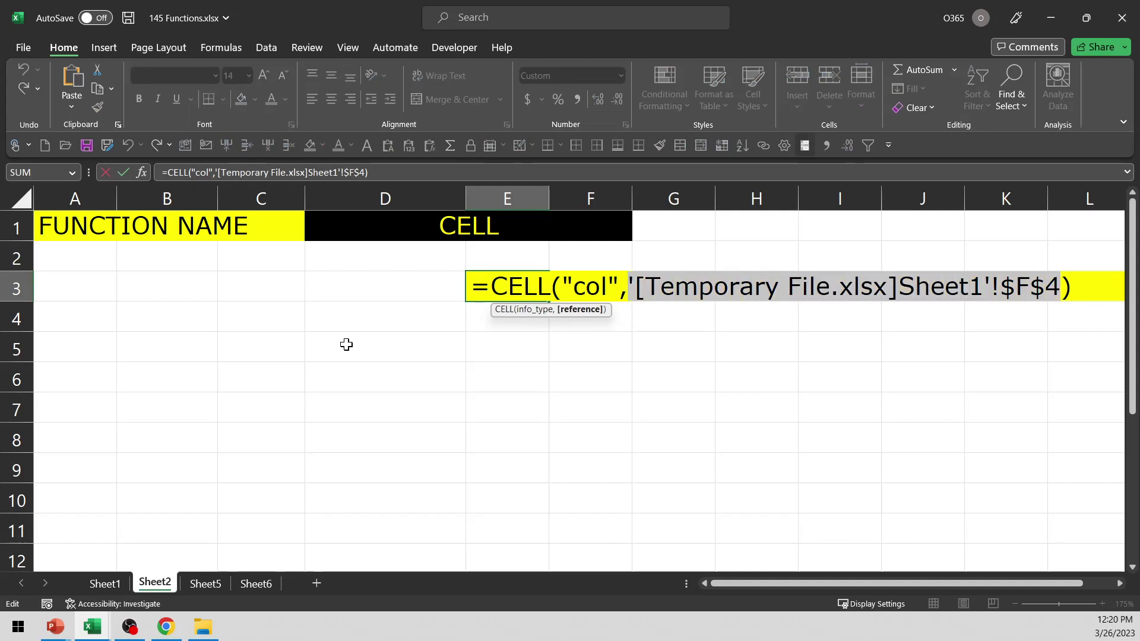
{"action": "key", "text": "BackSpace"}
{"action": "key", "text": "BackSpace"}
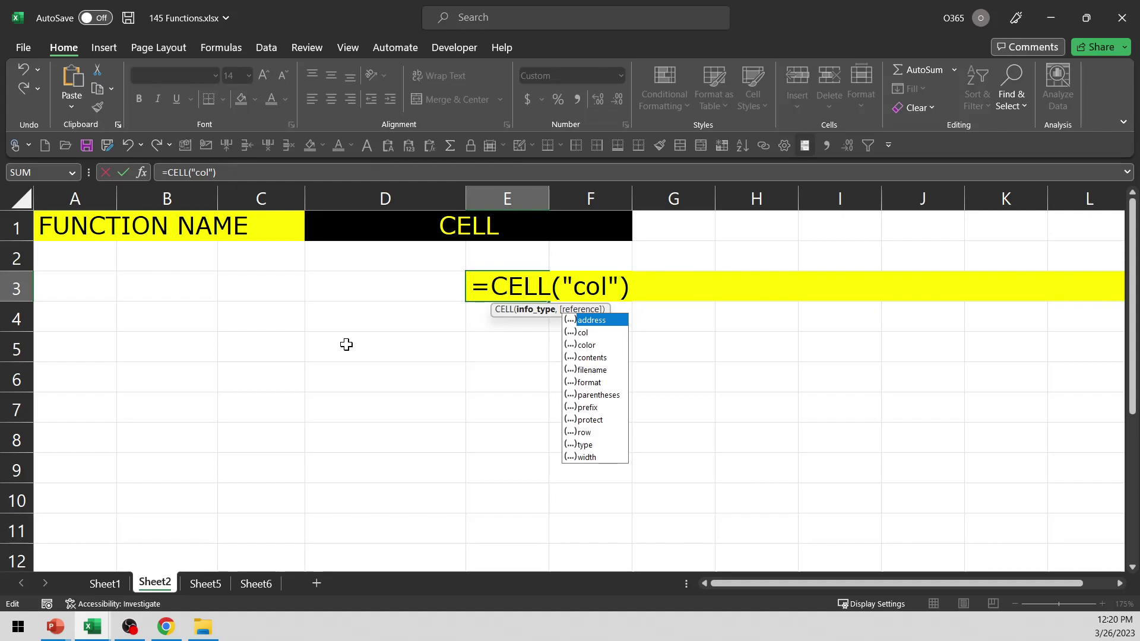
{"action": "key", "text": "Return"}
{"action": "key", "text": "Up"}
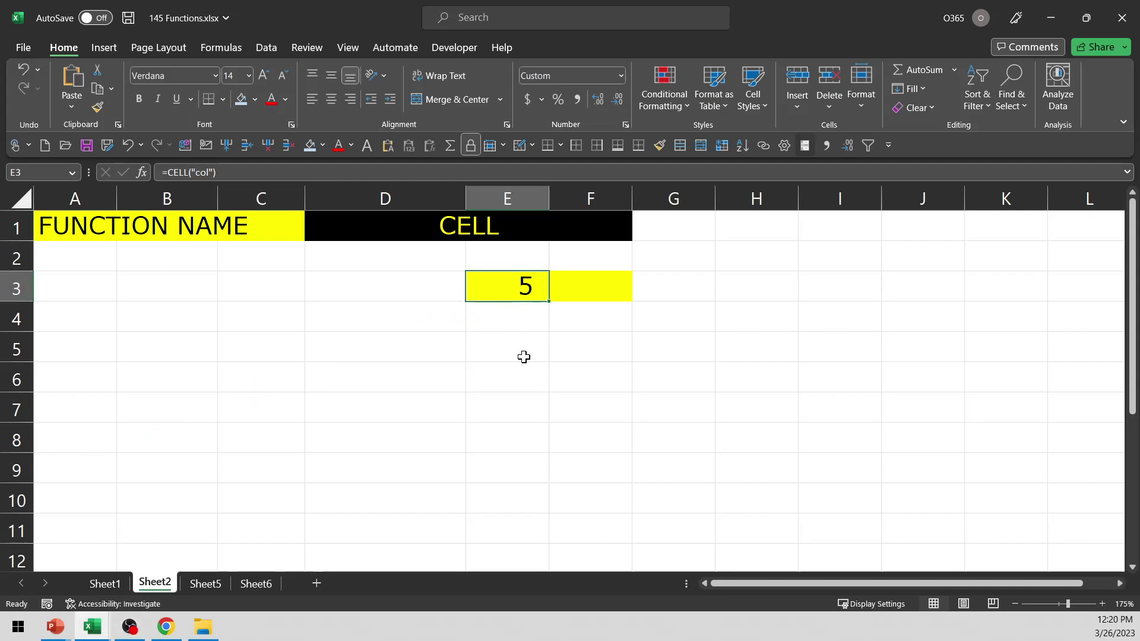
Replace the info type in E3 with "filename" so the formula reads =CELL("filename")
{"action": "key", "text": "F2"}
{"action": "key", "text": "Left"}
{"action": "key", "text": "shift+Left"}
{"action": "key", "text": "shift+Left"}
{"action": "key", "text": "shift+Left"}
{"action": "key", "text": "shift+Left"}
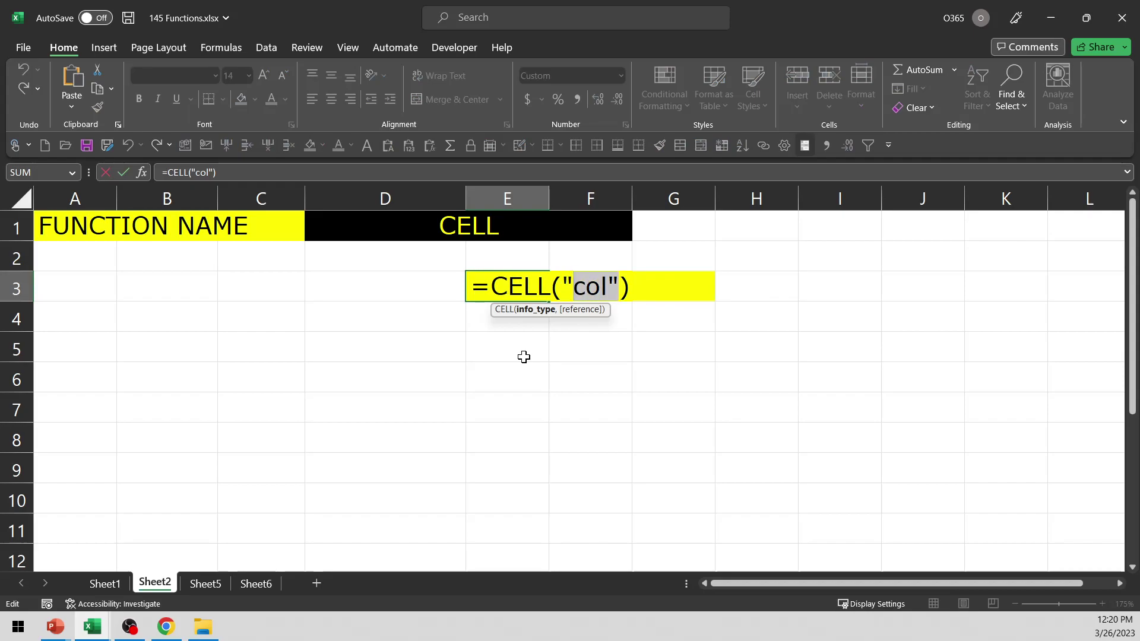
{"action": "key", "text": "End"}
{"action": "key", "text": "BackSpace"}
{"action": "key", "text": "BackSpace"}
{"action": "key", "text": "BackSpace"}
{"action": "key", "text": "BackSpace"}
{"action": "key", "text": "BackSpace"}
{"action": "key", "text": "BackSpace"}
{"action": "key", "text": "BackSpace"}
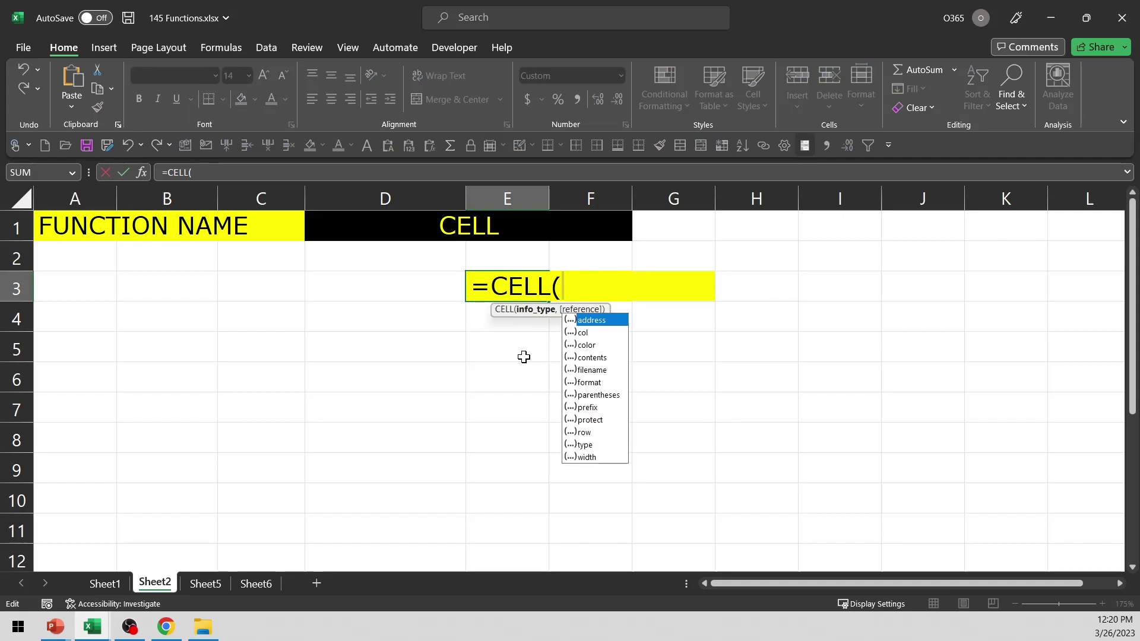
{"action": "type", "text": "("}
{"action": "key", "text": "Down"}
{"action": "key", "text": "Down"}
{"action": "key", "text": "Down"}
{"action": "key", "text": "Down"}
{"action": "key", "text": "Tab"}
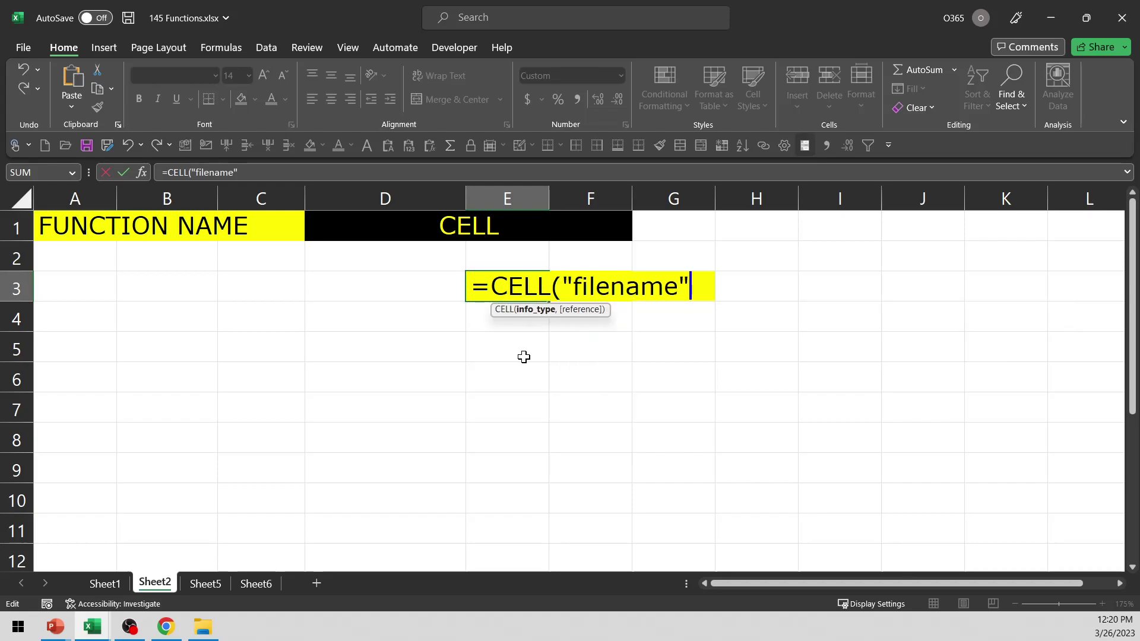
{"action": "type", "text": ")"}
{"action": "key", "text": "Return"}
{"action": "key", "text": "Up"}
Try to fit the E3 file path by wrapping its text and merging and centering the range E3:L7
{"action": "left_click_drag", "start_coordinate": [719, 587], "coordinate": [800, 570]}
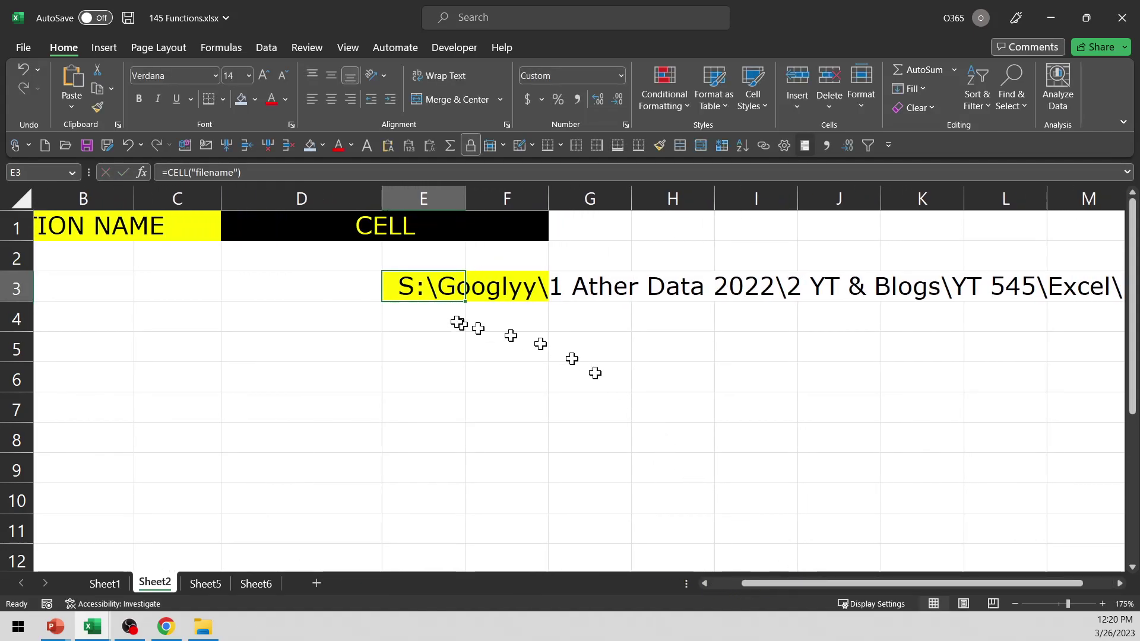
{"action": "left_click_drag", "start_coordinate": [435, 282], "coordinate": [1007, 421]}
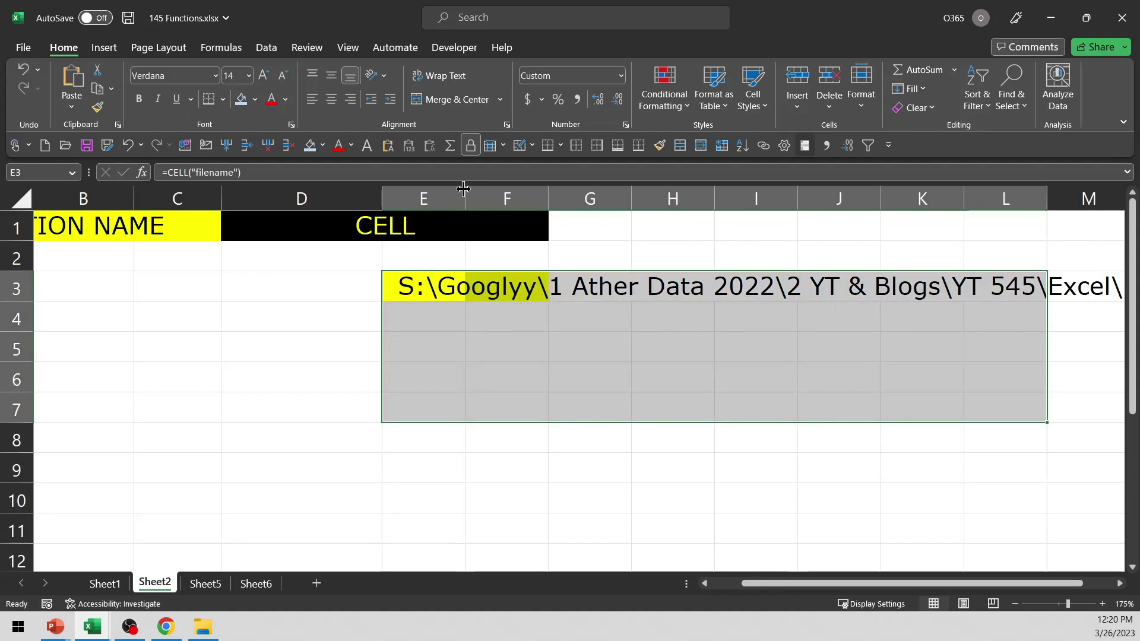
{"action": "left_click", "coordinate": [438, 105]}
{"action": "left_click", "coordinate": [438, 104]}
{"action": "left_click", "coordinate": [439, 78]}
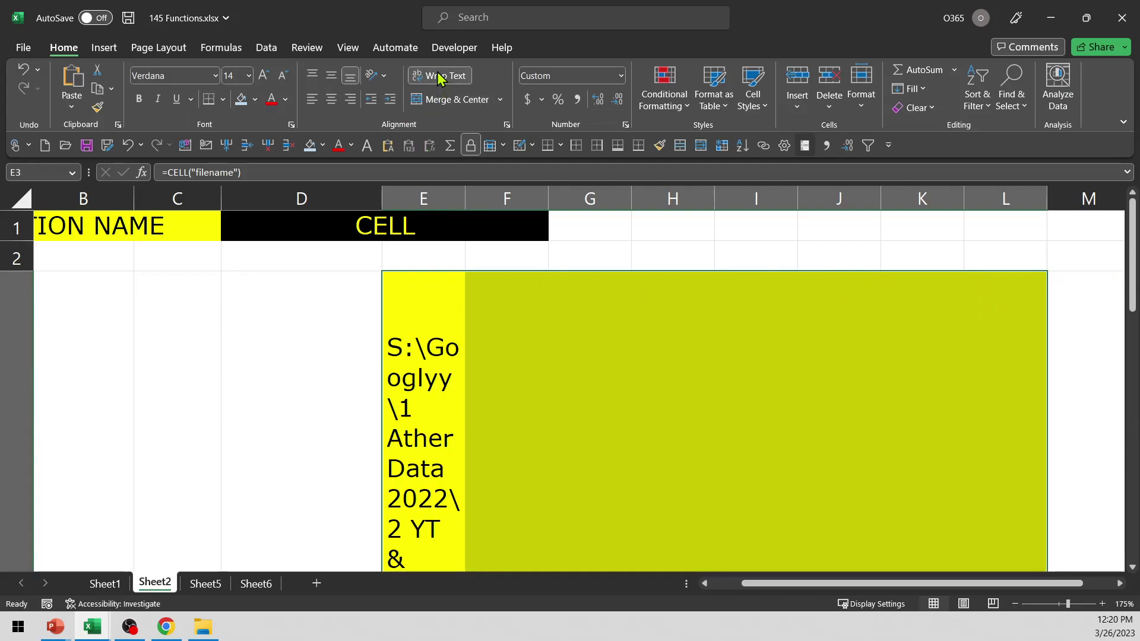
{"action": "left_click", "coordinate": [441, 104]}
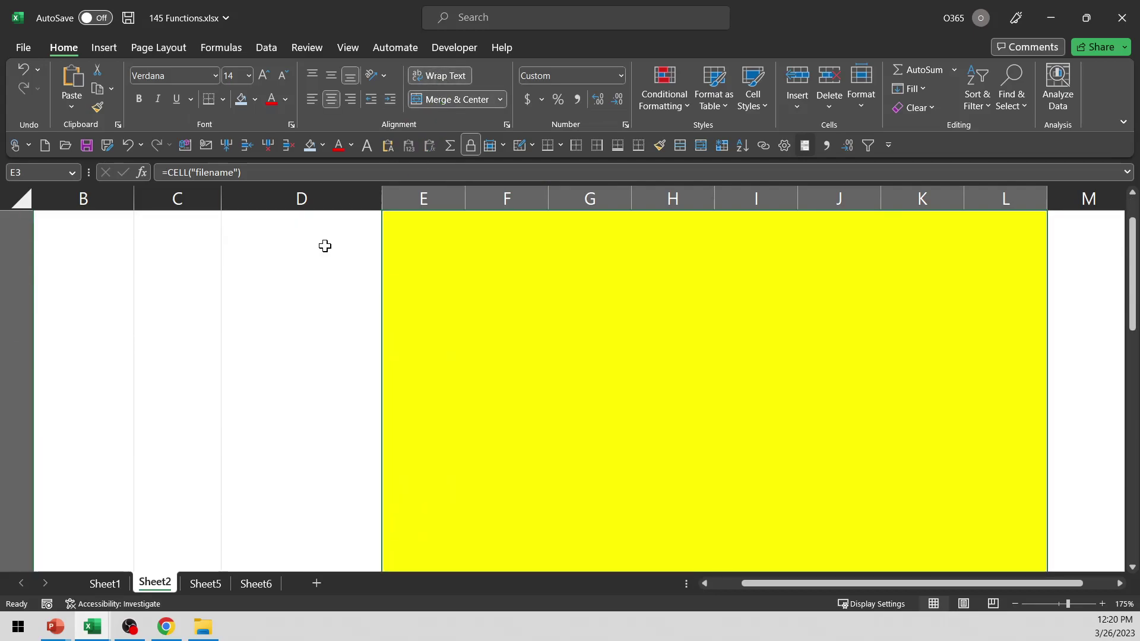
Undo the wrap and merge formatting on E3:L7 along with the recent CELL formula edits in E3
{"action": "key", "text": "ctrl+z"}
{"action": "key", "text": "ctrl+z"}
{"action": "key", "text": "ctrl+z"}
{"action": "key", "text": "ctrl+z"}
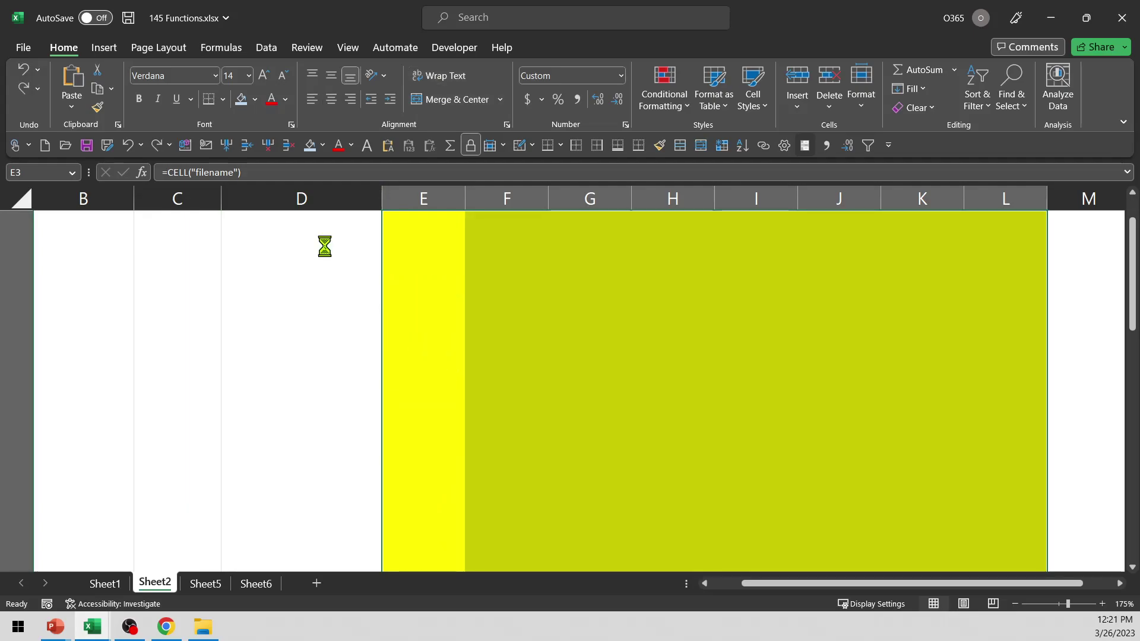
{"action": "key", "text": "ctrl+z"}
{"action": "key", "text": "ctrl+z"}
{"action": "key", "text": "ctrl+z"}
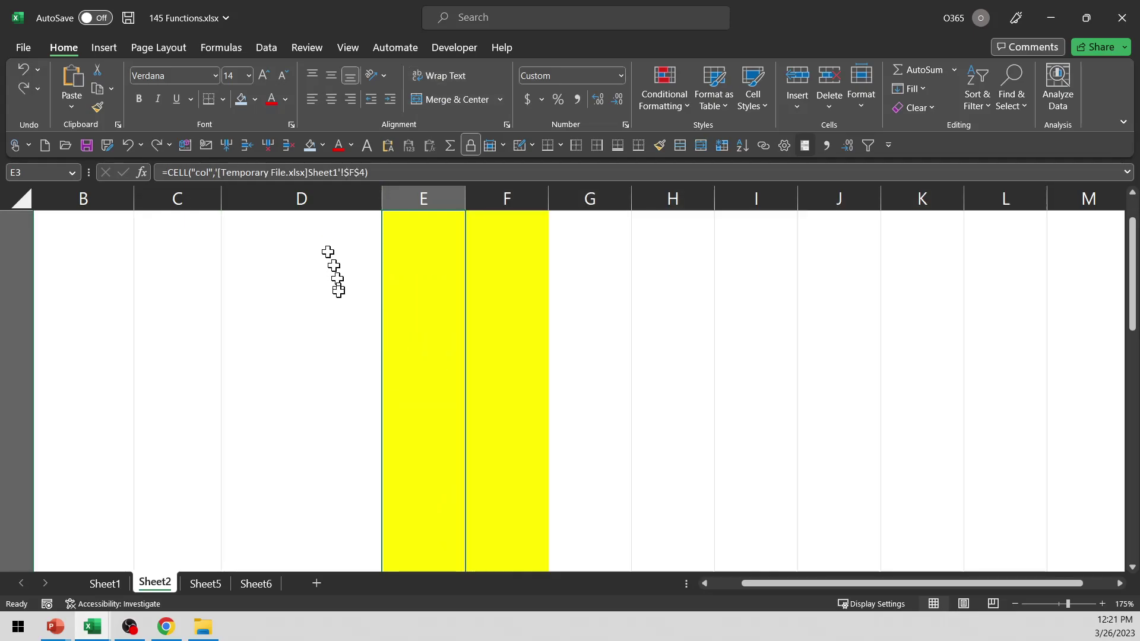
{"action": "key", "text": "ctrl+z"}
{"action": "key", "text": "ctrl+z"}
{"action": "key", "text": "ctrl+z"}
{"action": "key", "text": "ctrl+z"}
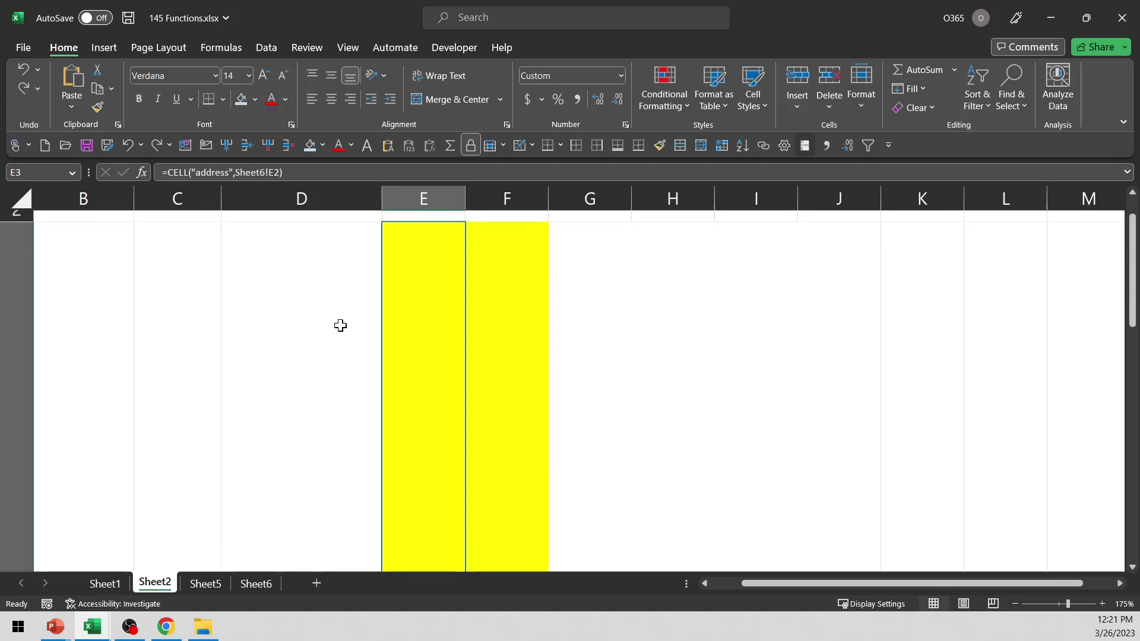
{"action": "key", "text": "ctrl+z"}
{"action": "key", "text": "ctrl+z"}
{"action": "key", "text": "ctrl+z"}
{"action": "key", "text": "ctrl+z"}
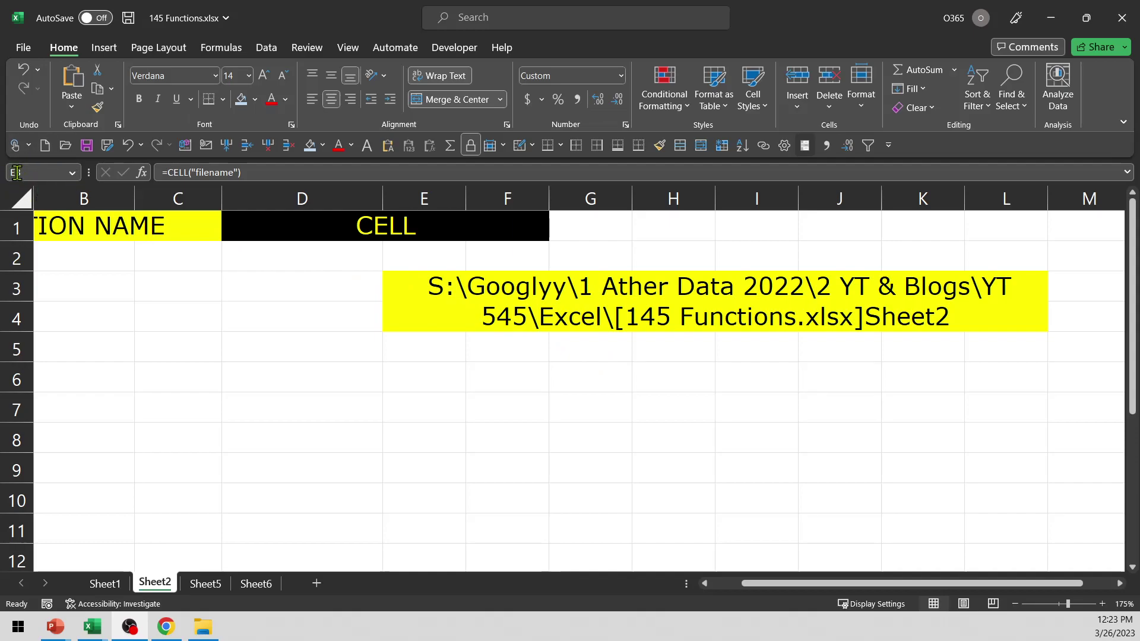
{"action": "left_click", "coordinate": [355, 290]}
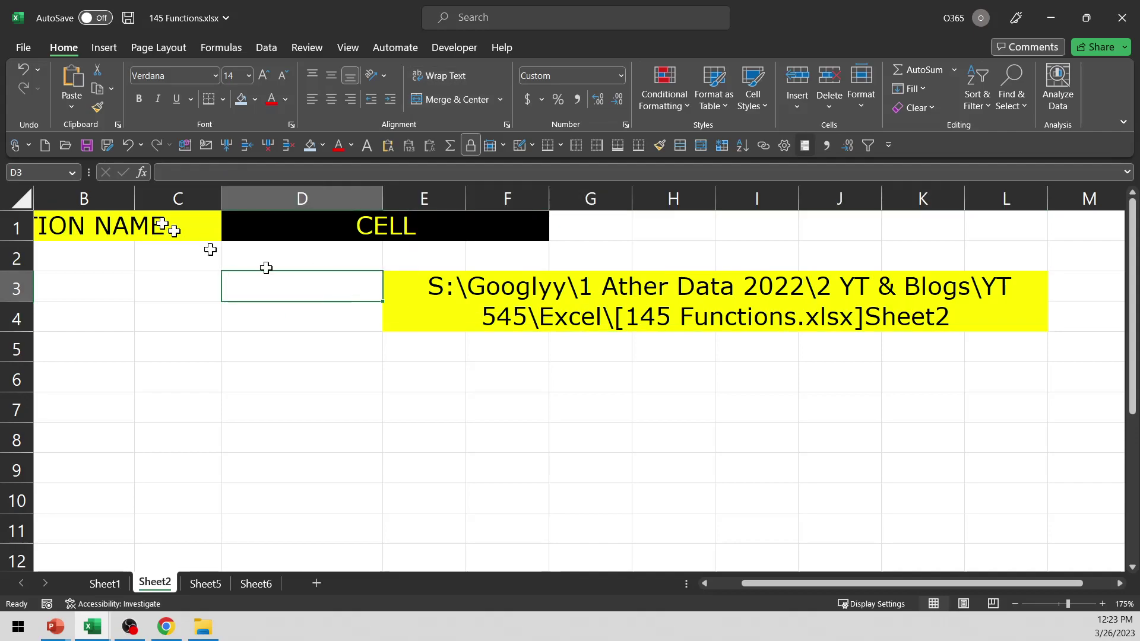